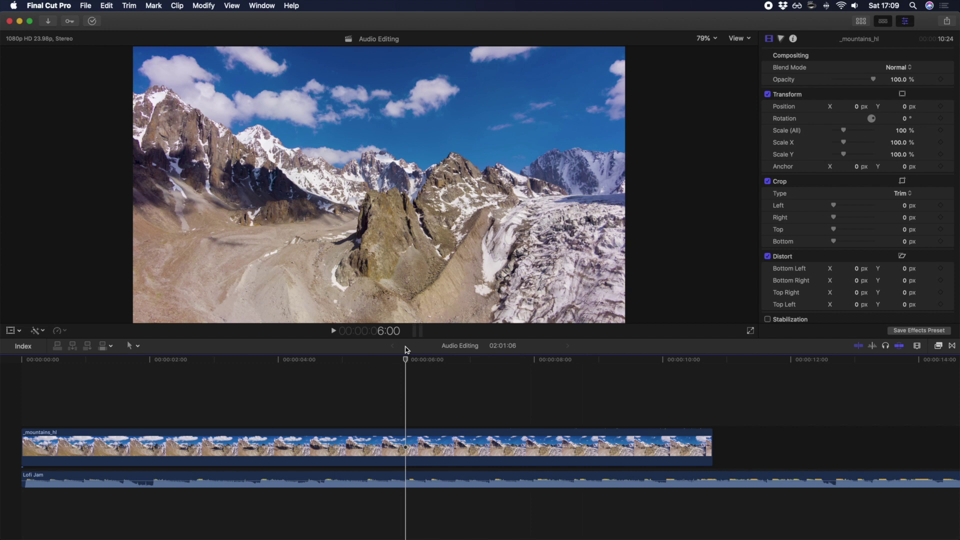
# - Play the project from the start to review the mountain footage with its music
pyautogui.press('space')
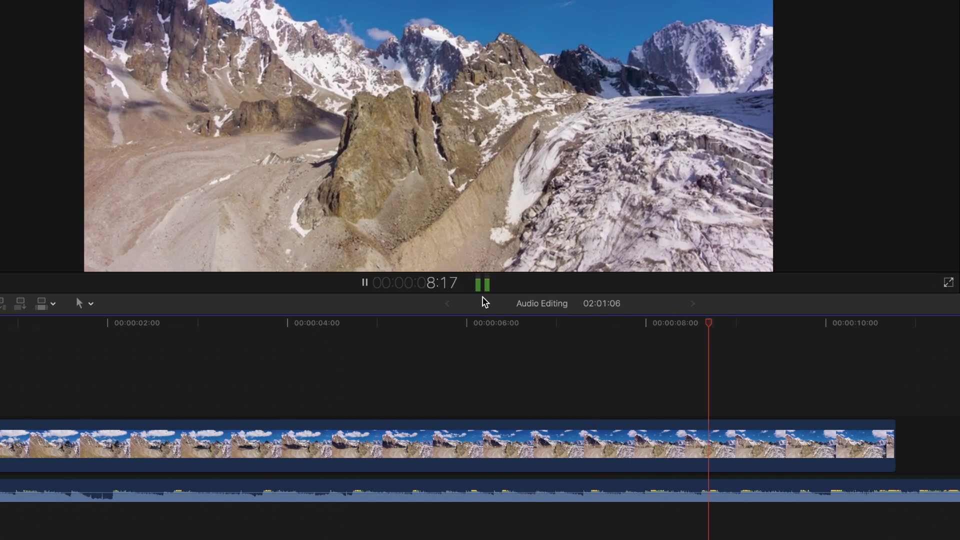
pyautogui.press('space')
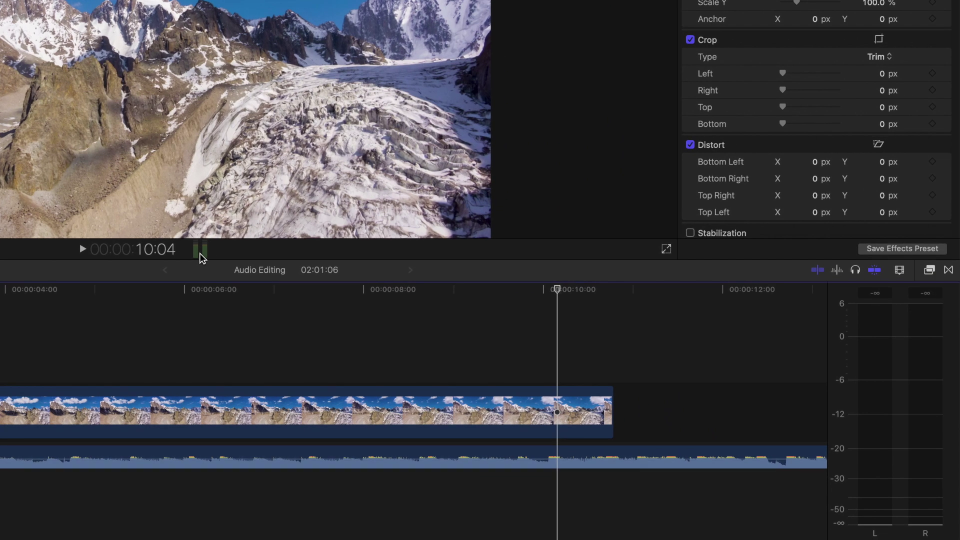
pyautogui.moveTo(557, 290); pyautogui.dragTo(2, 331)
pyautogui.press('space')
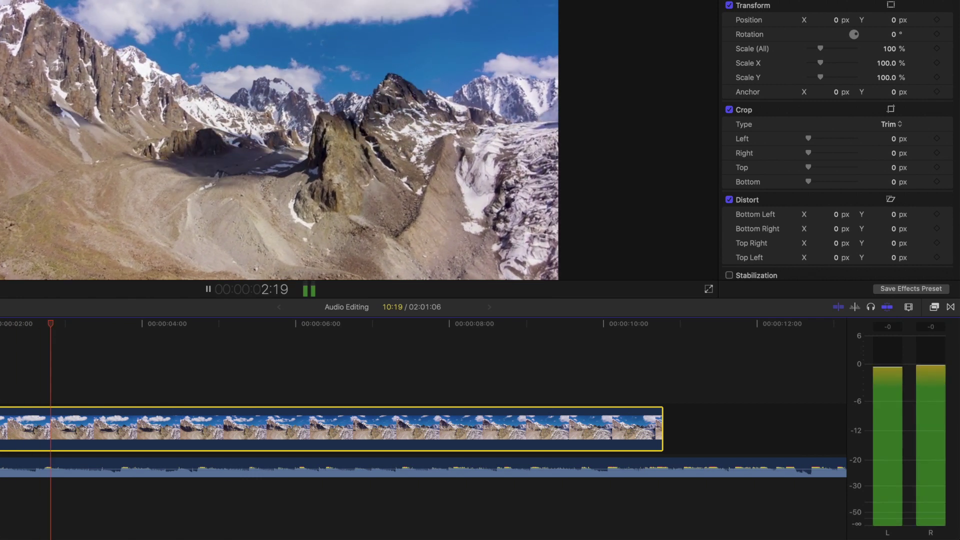
pyautogui.press('space')
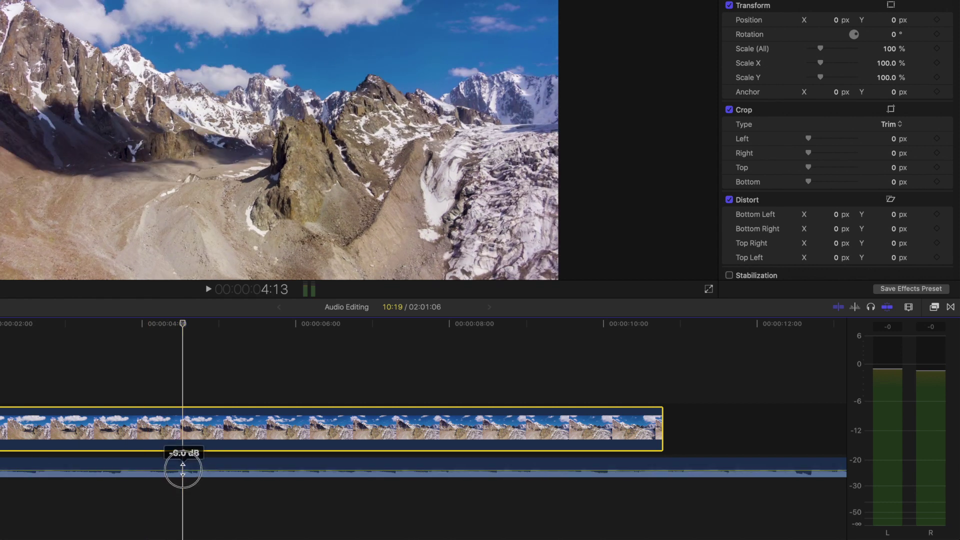
pyautogui.click(182, 386)
pyautogui.press('space')
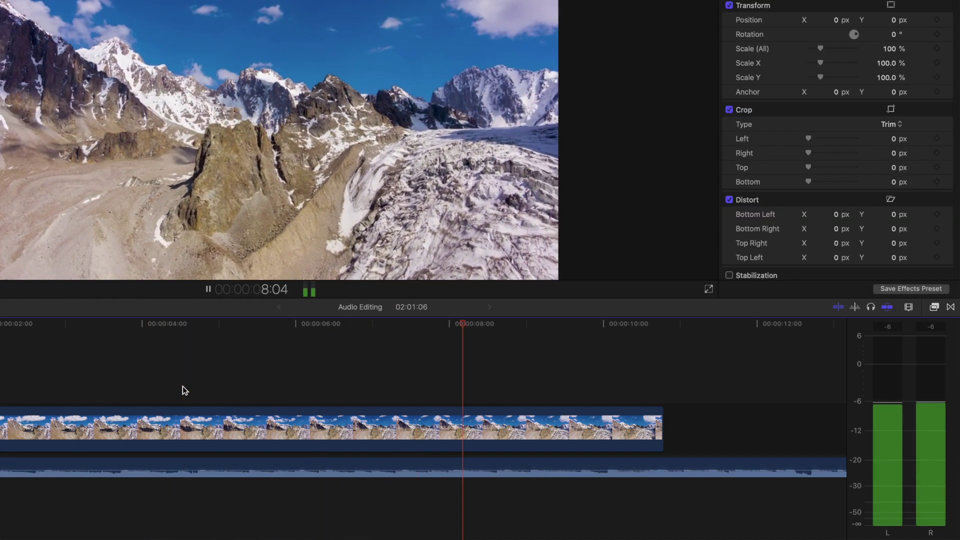
pyautogui.press('space')
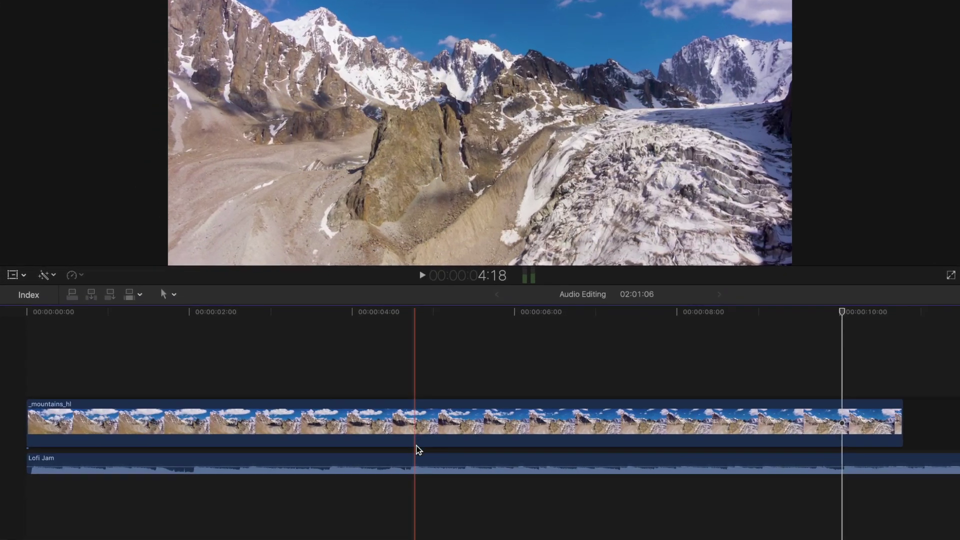
# - Select the Lofi Jam clip and set its volume to -6.0 dB in the Audio Inspector
pyautogui.click(331, 479)
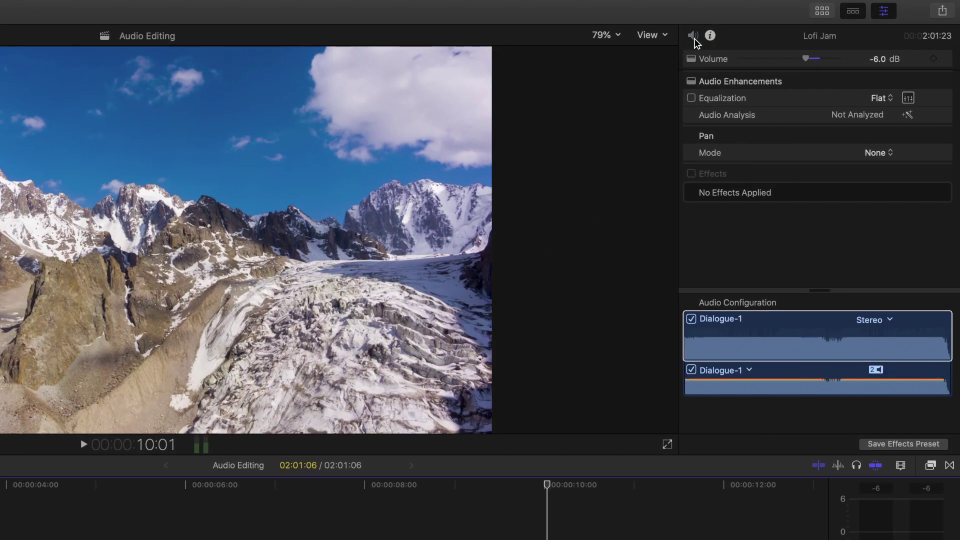
pyautogui.click(694, 36)
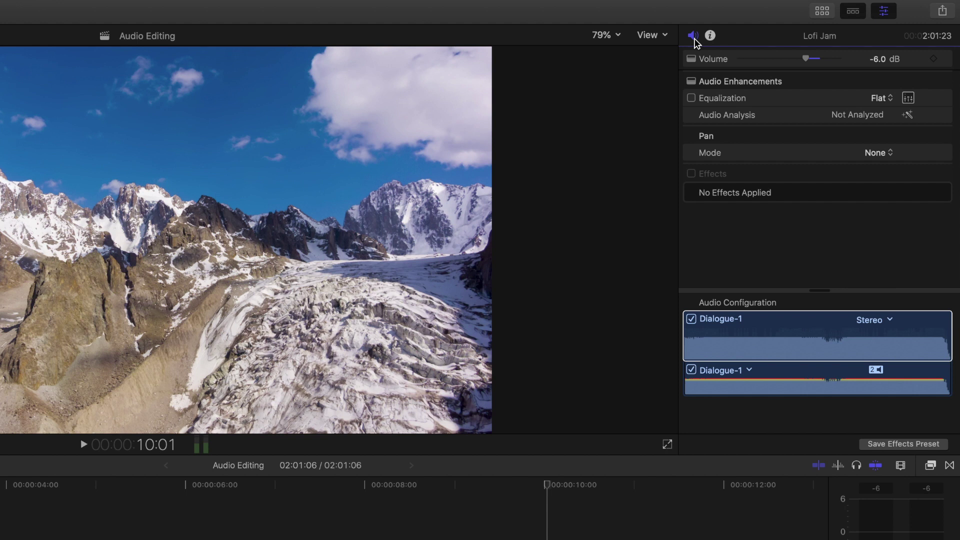
pyautogui.moveTo(806, 58)
pyautogui.mouseDown()
pyautogui.moveTo(795, 63)
pyautogui.moveTo(820, 60)
pyautogui.moveTo(806, 63)
pyautogui.mouseUp()
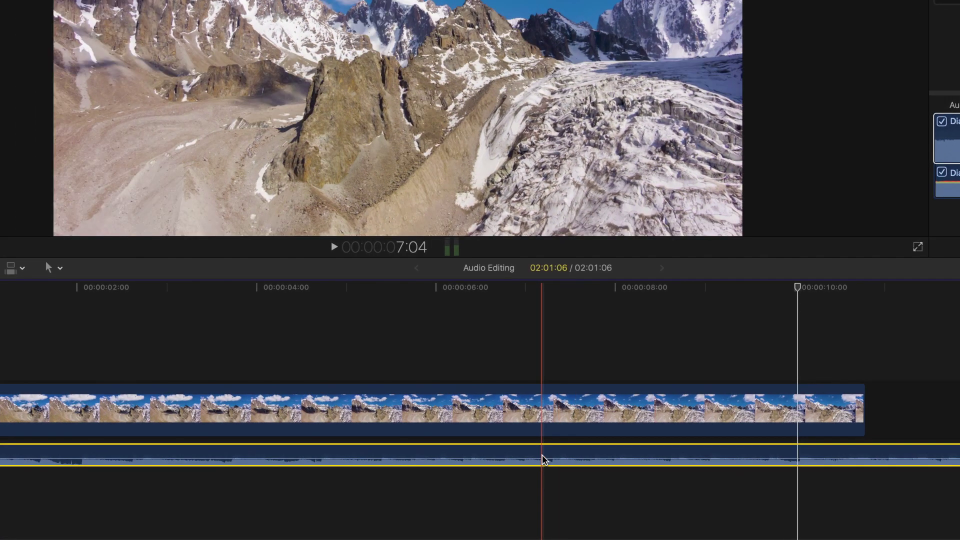
# - Raise the Lofi Jam clip's timeline volume line to -2 dB, then lower it slightly
pyautogui.click(291, 539)
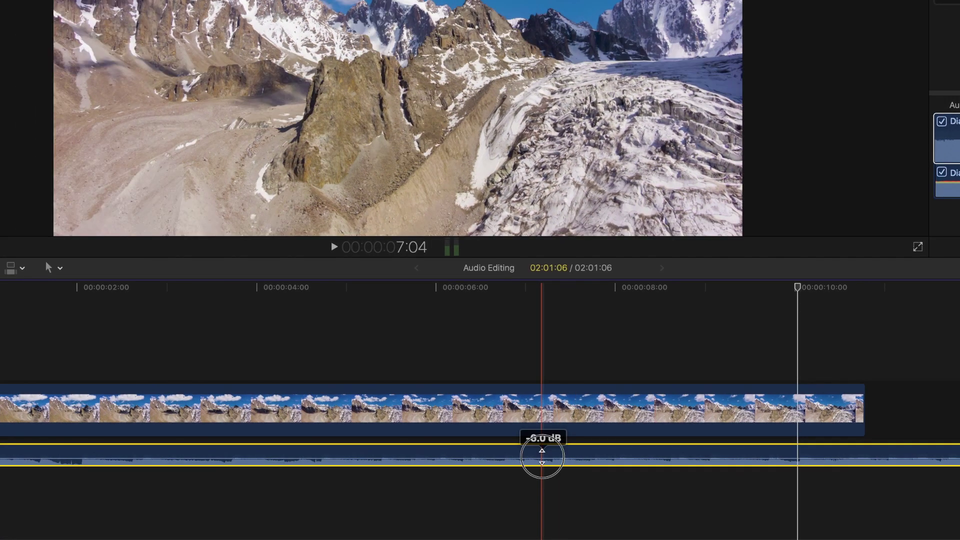
pyautogui.moveTo(542, 457); pyautogui.dragTo(541, 456)
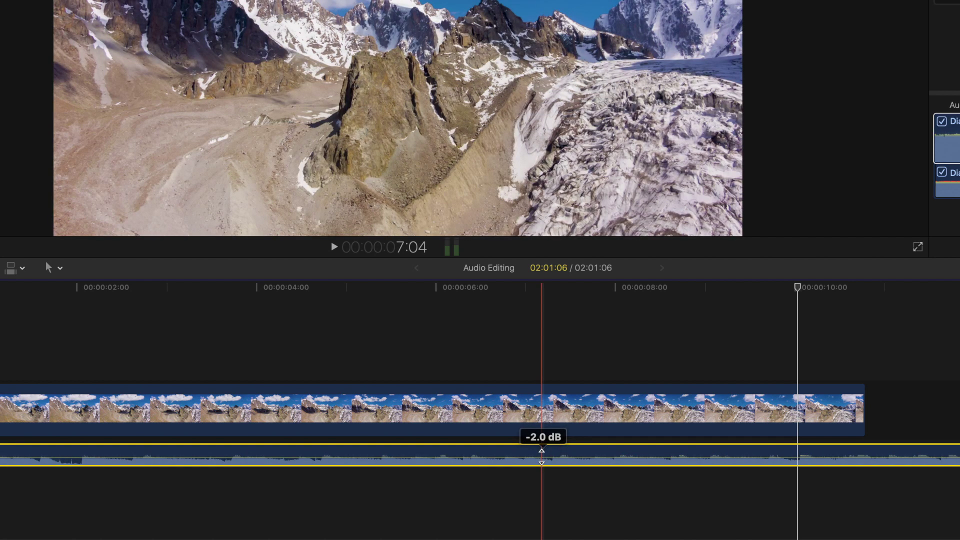
pyautogui.moveTo(542, 457); pyautogui.dragTo(545, 472)
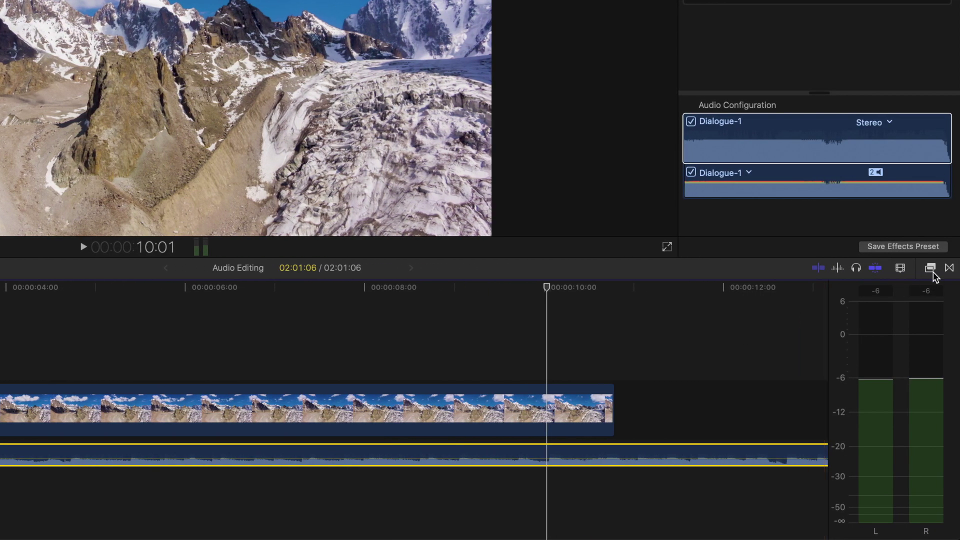
# - Apply the Channel EQ audio effect to the Lofi Jam clip
pyautogui.click(930, 269)
pyautogui.scroll(-10, 602, 472)
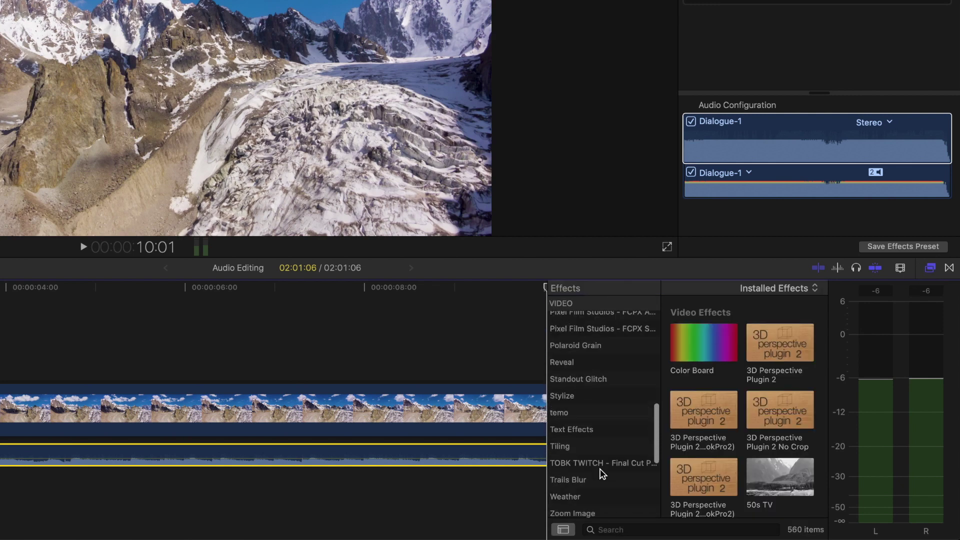
pyautogui.scroll(-5, 602, 473)
pyautogui.click(590, 403)
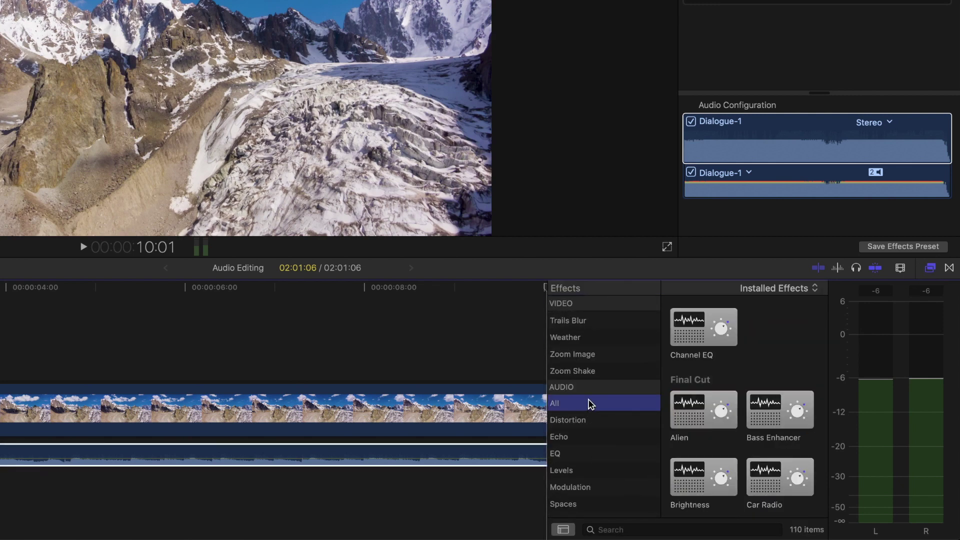
pyautogui.moveTo(706, 324); pyautogui.dragTo(373, 451)
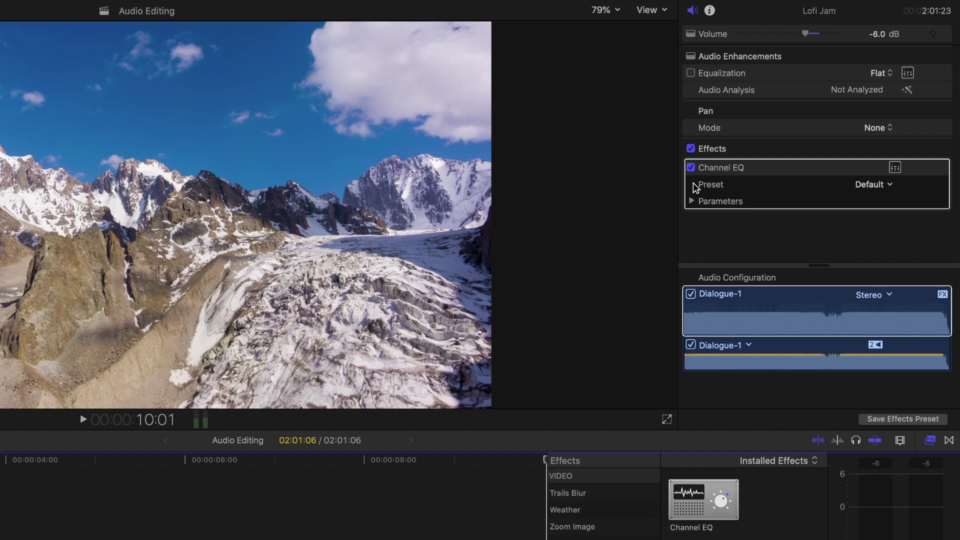
# - Set Equalization to Music Enhance and show its 10-band graphic equalizer
pyautogui.click(884, 73)
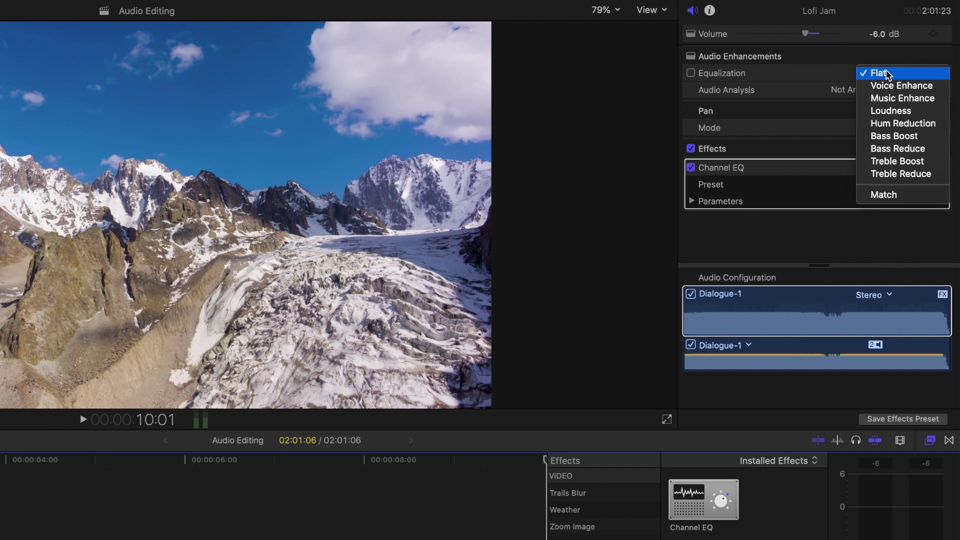
pyautogui.click(891, 98)
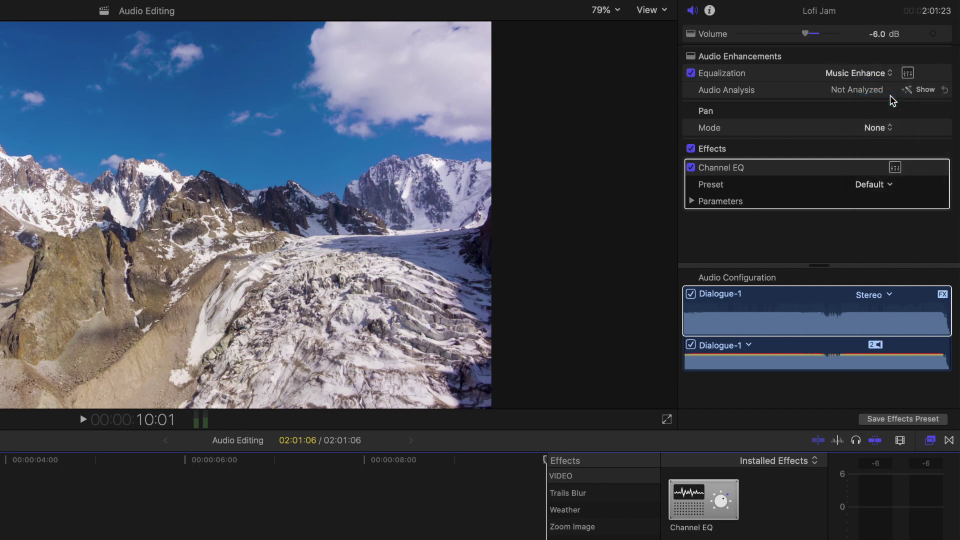
pyautogui.click(908, 73)
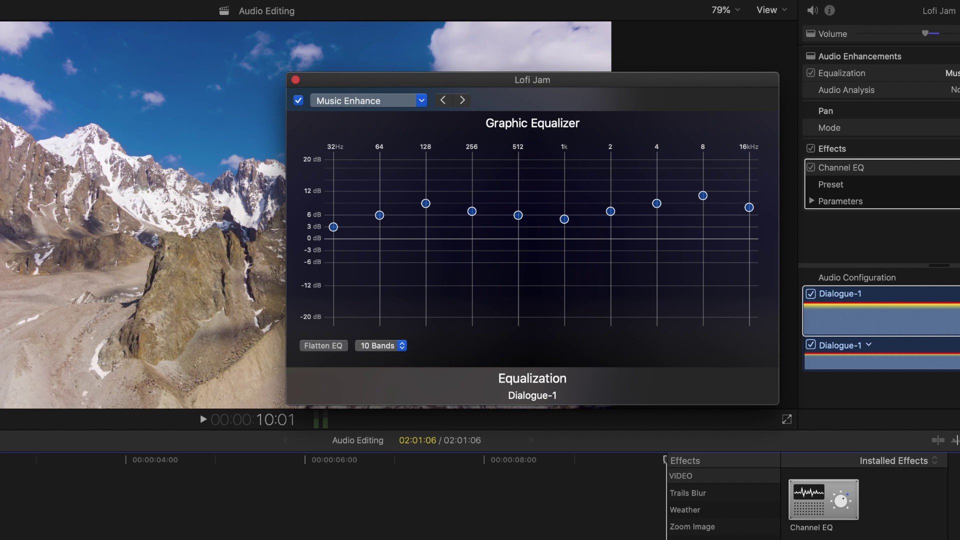
# - Close the graphic equalizer, keep Pan Mode at None, and analyse the music for audio problems
pyautogui.click(295, 79)
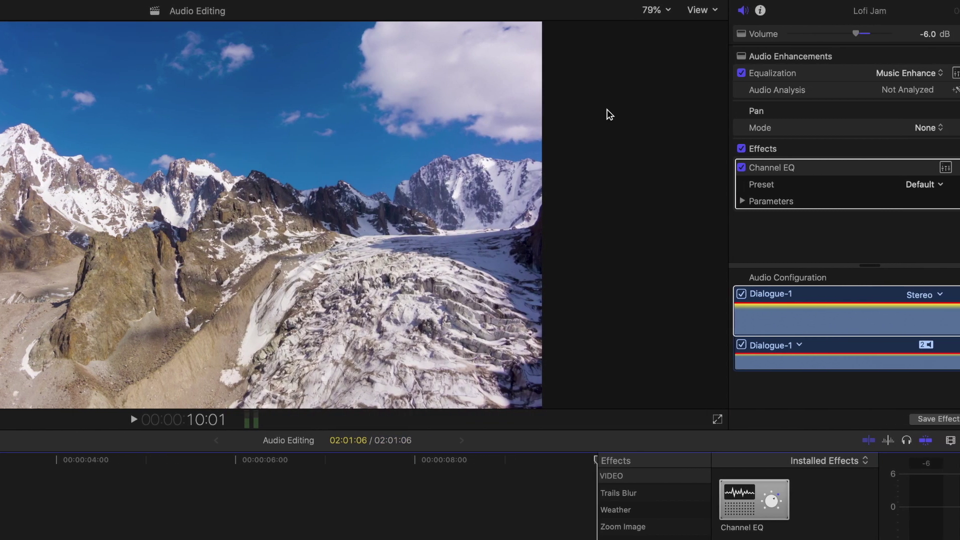
pyautogui.click(941, 129)
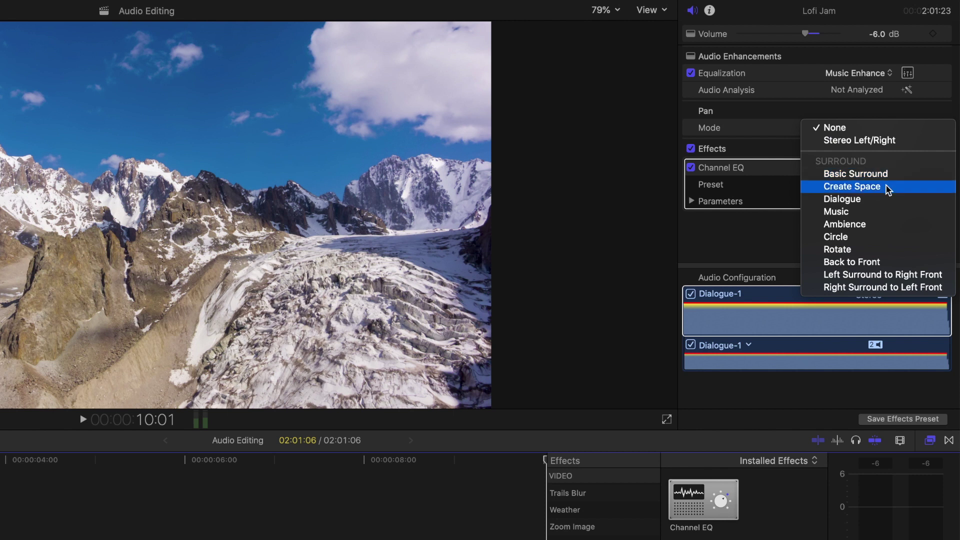
pyautogui.click(896, 130)
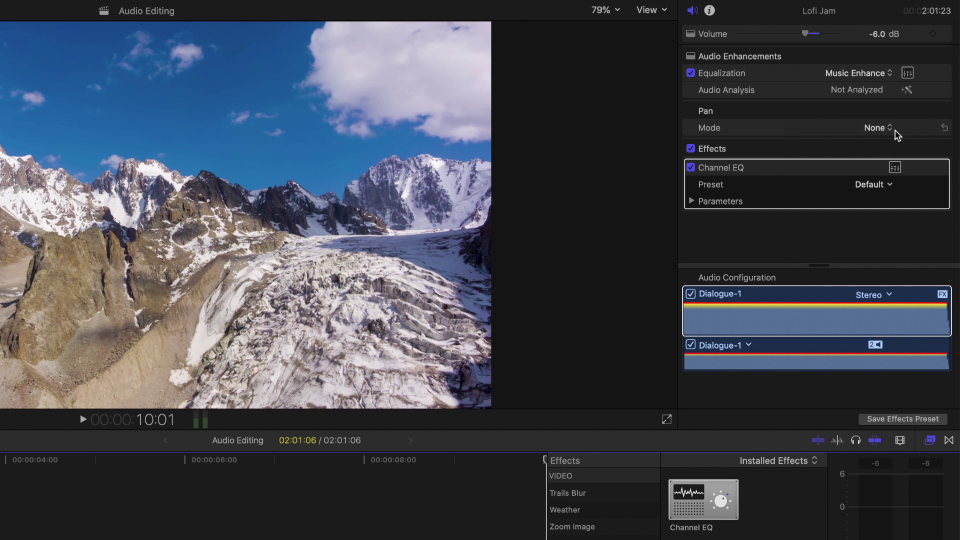
pyautogui.click(909, 91)
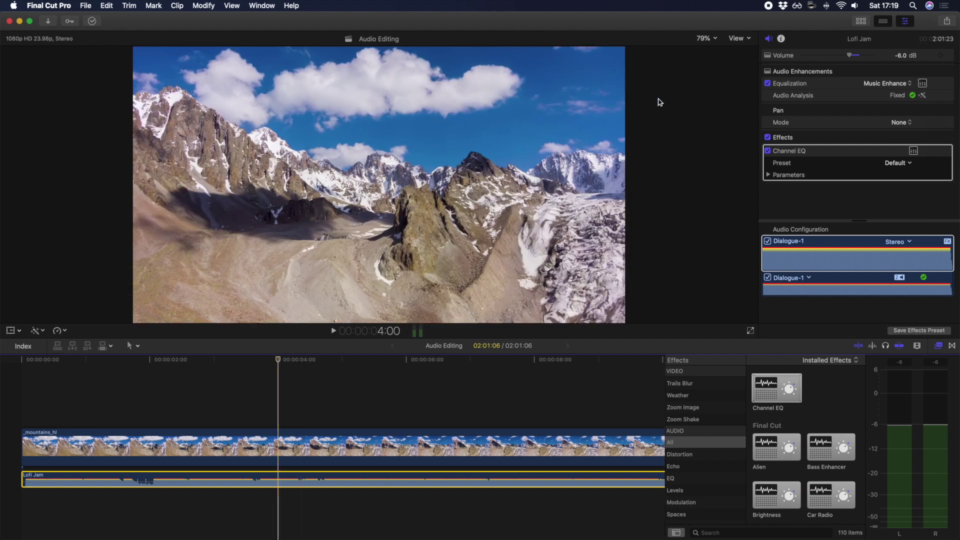
# - Keyframe the music's volume, then fade it down to -22.9 dB further along
pyautogui.click(941, 55)
pyautogui.press('space')
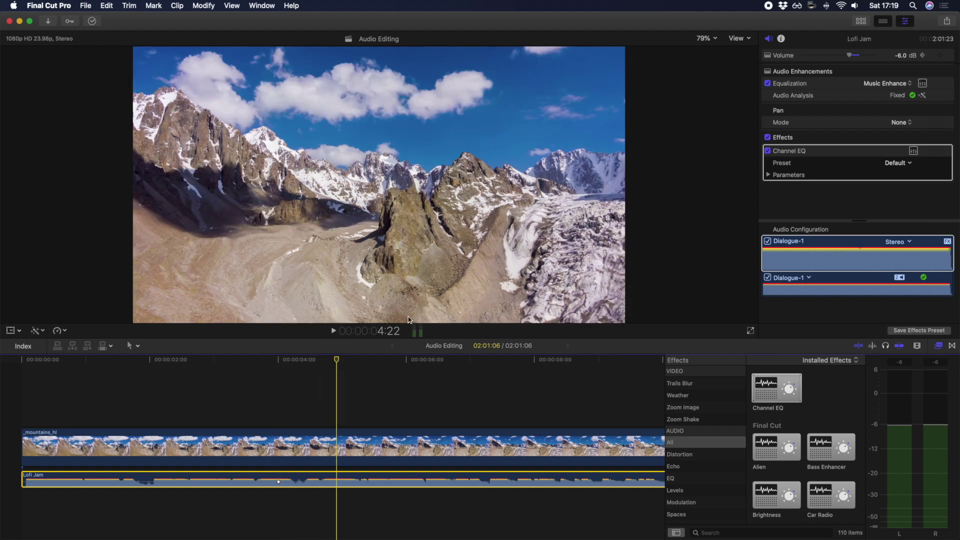
pyautogui.moveTo(849, 58); pyautogui.dragTo(832, 58)
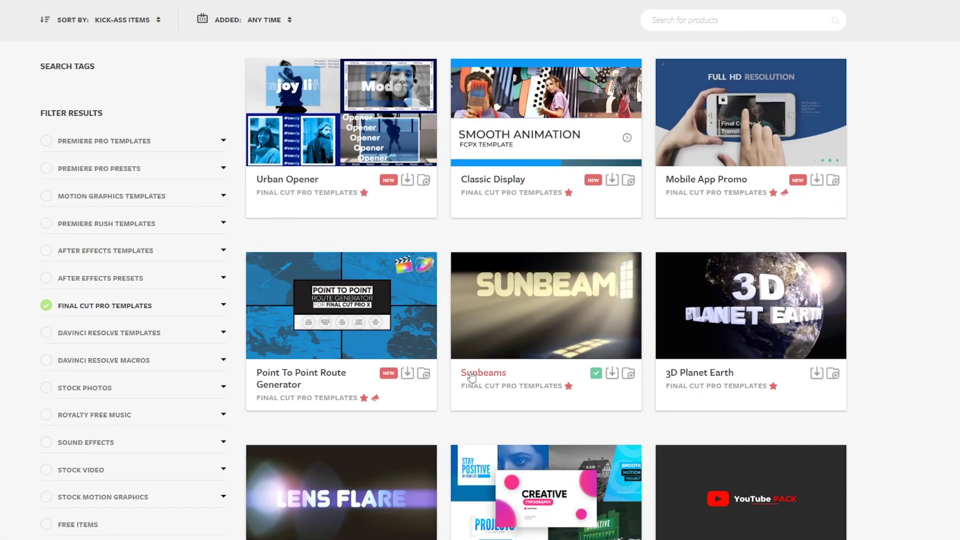
# - Open the Sunbeams template's product page
pyautogui.click(470, 374)
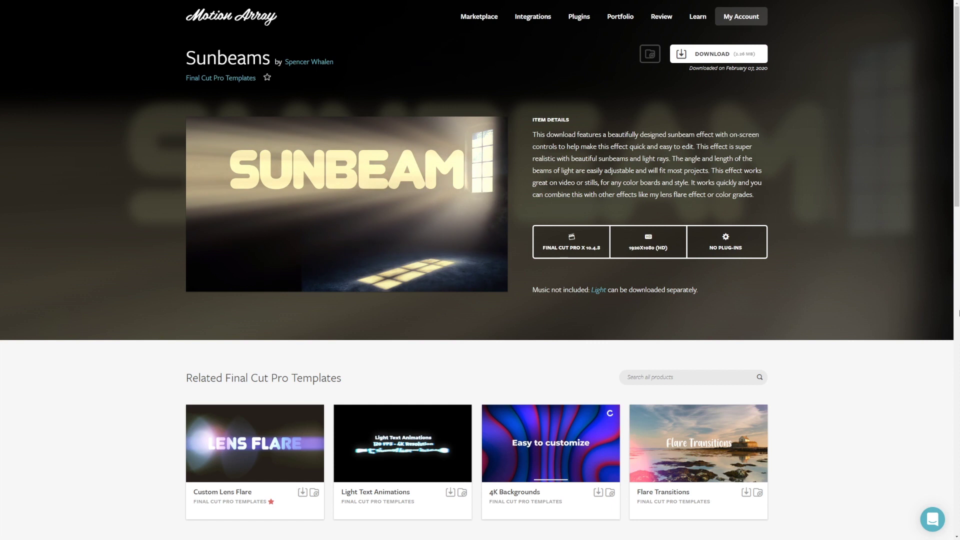